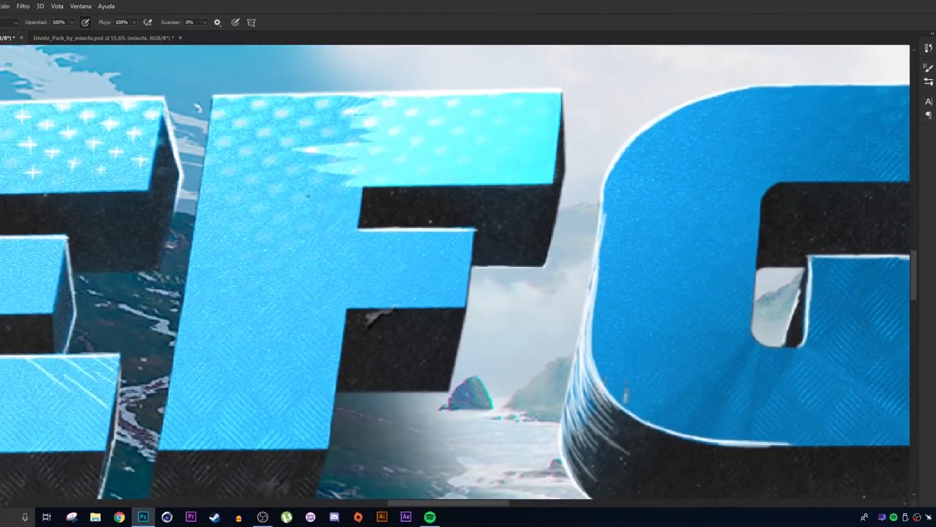
# Step: Paint a jagged light-blue highlight mark on the lower part of the blue 3D F
pyautogui.click(247, 346)
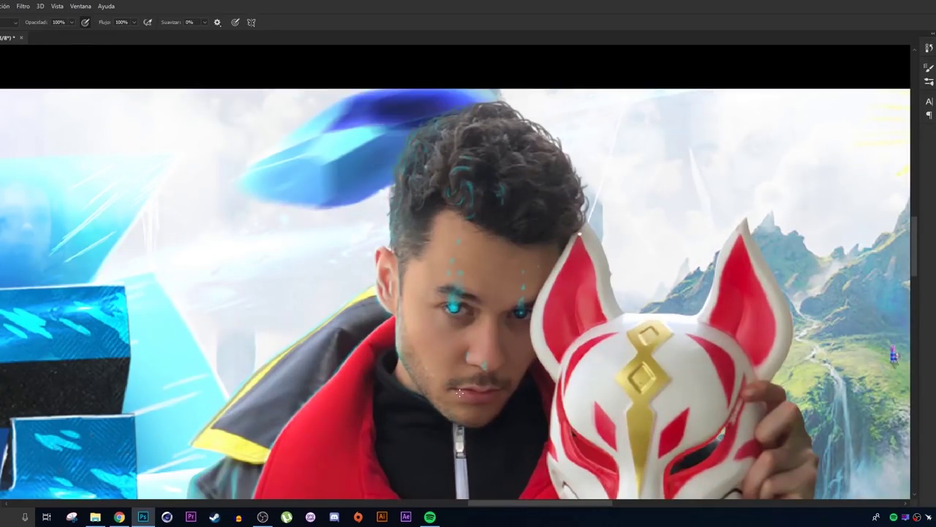
# Step: Switch to the Smudge tool (R) to blend around the fox mask
pyautogui.press('r')
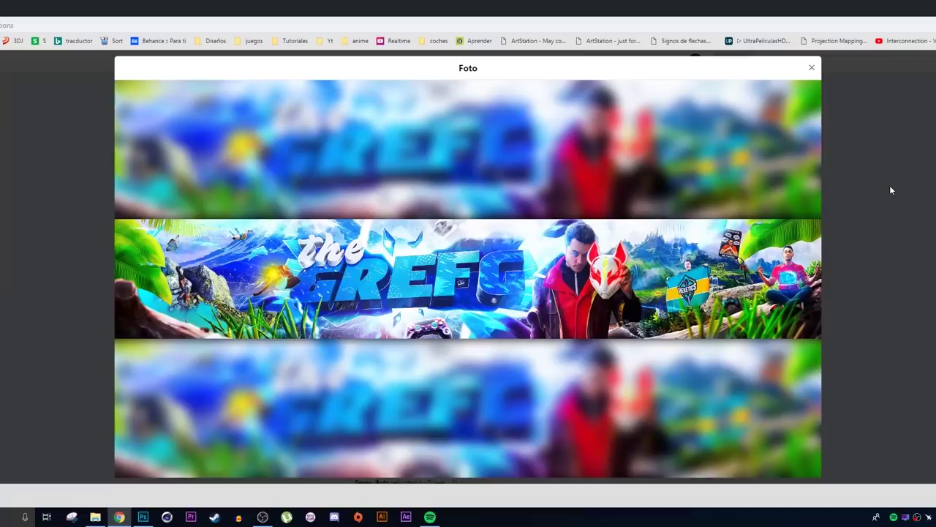
# Step: Close the enlarged preview of the banner image in the Twitter DM
pyautogui.click(890, 189)
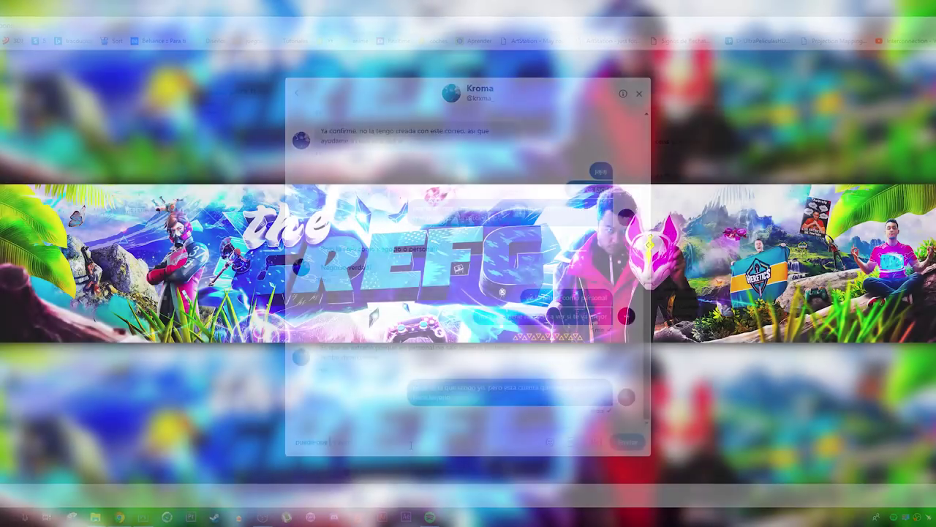